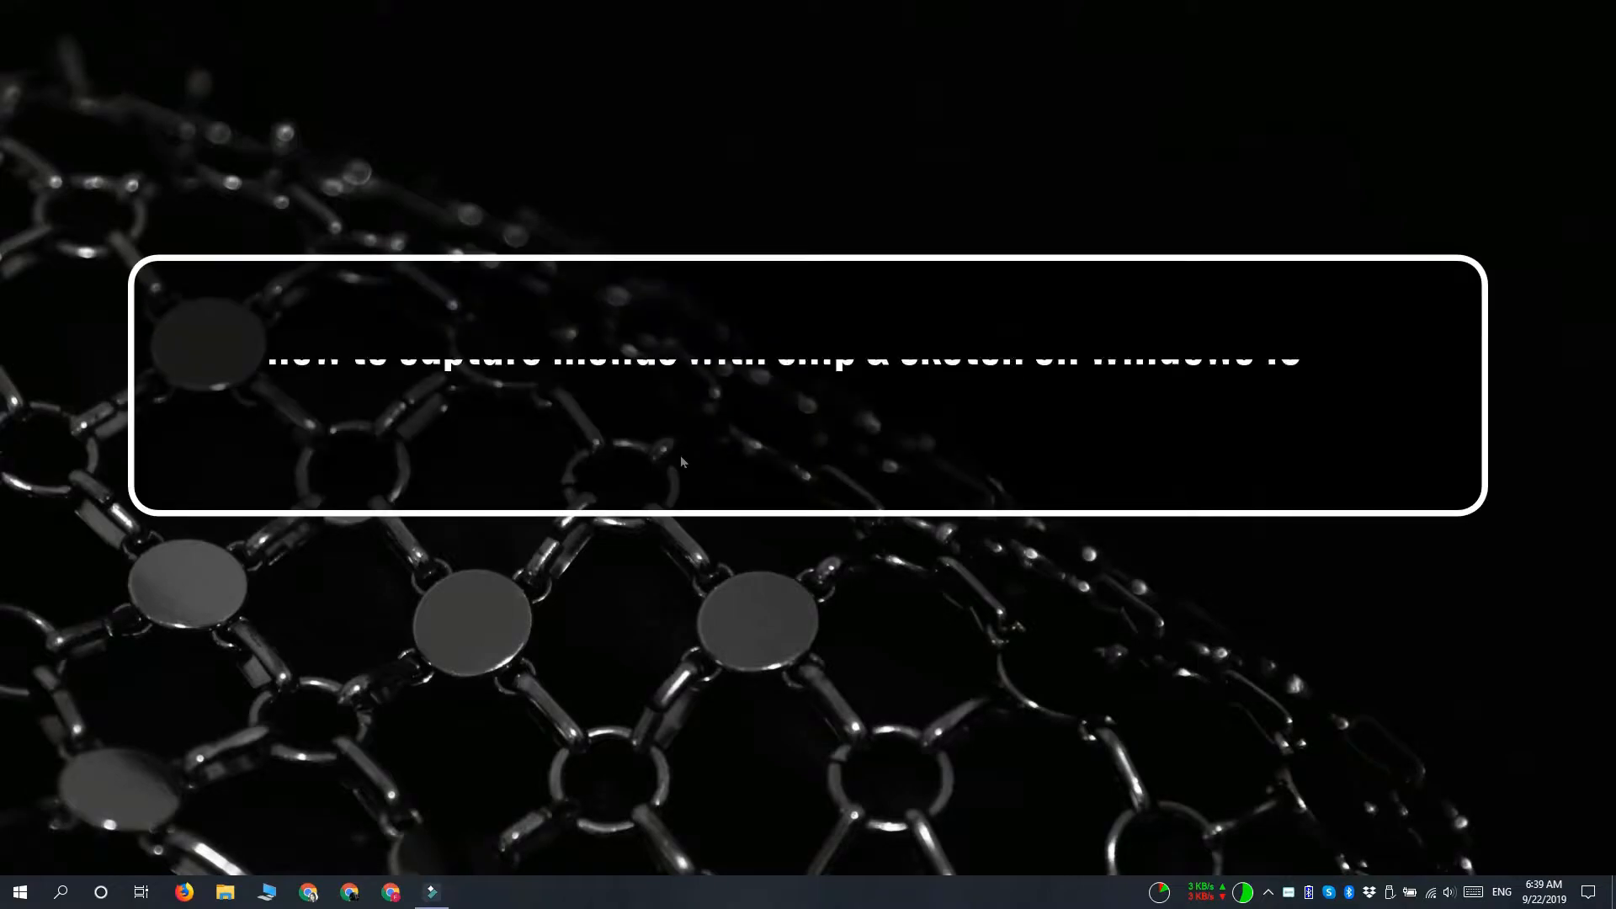
Show and dismiss the desktop right-click menu twice, then bring up the This PC jump list
right_click(636, 181)
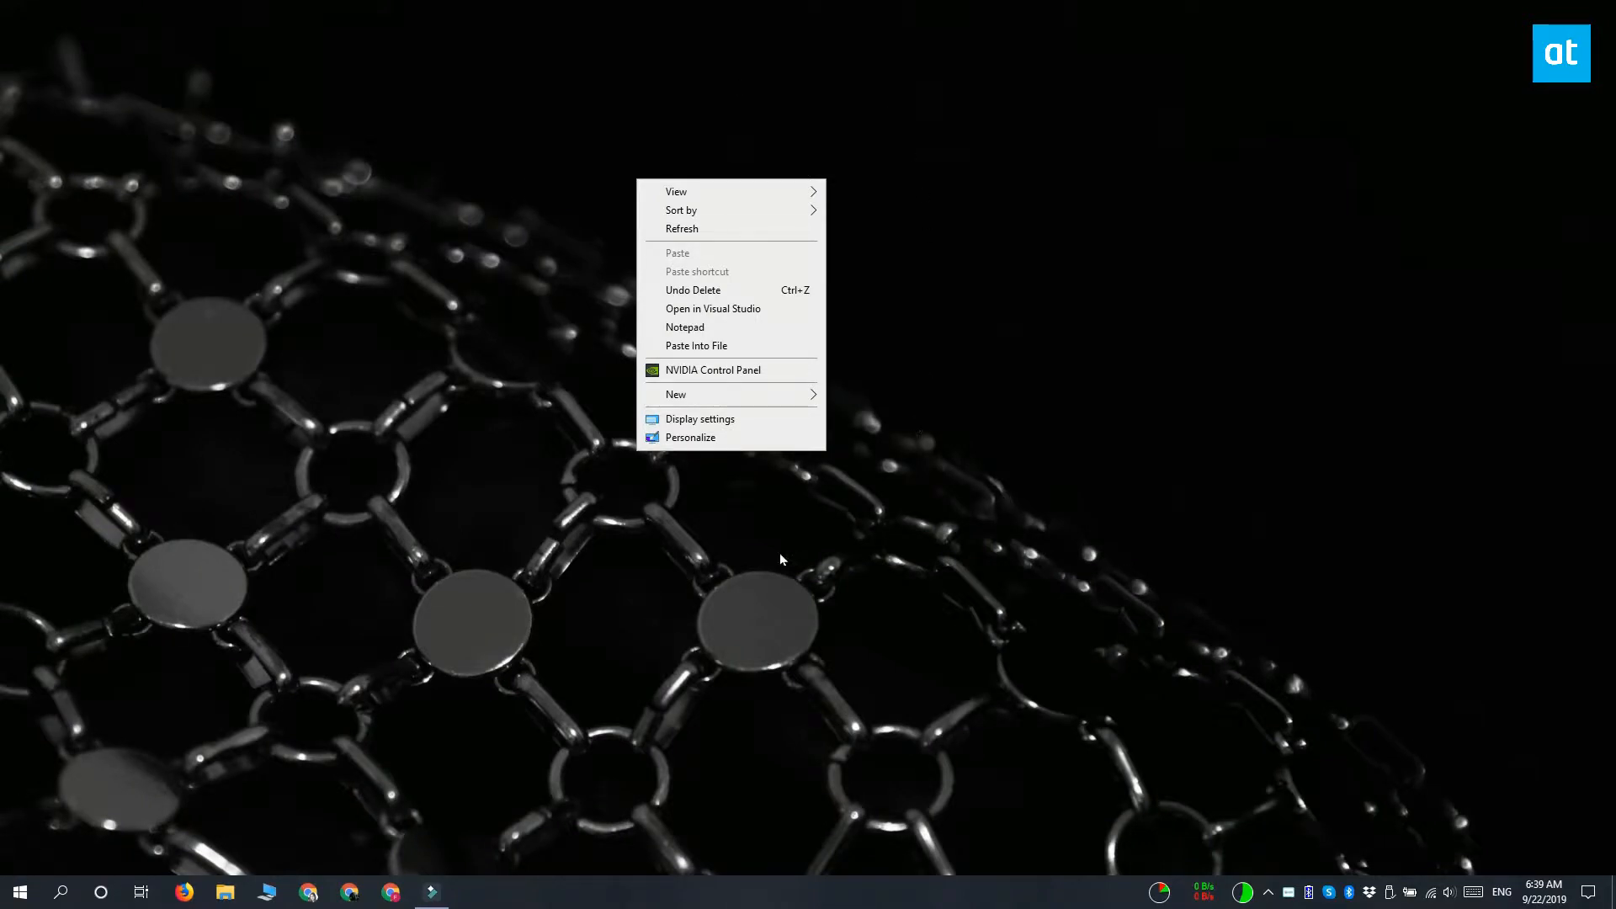
click(601, 523)
right_click(590, 167)
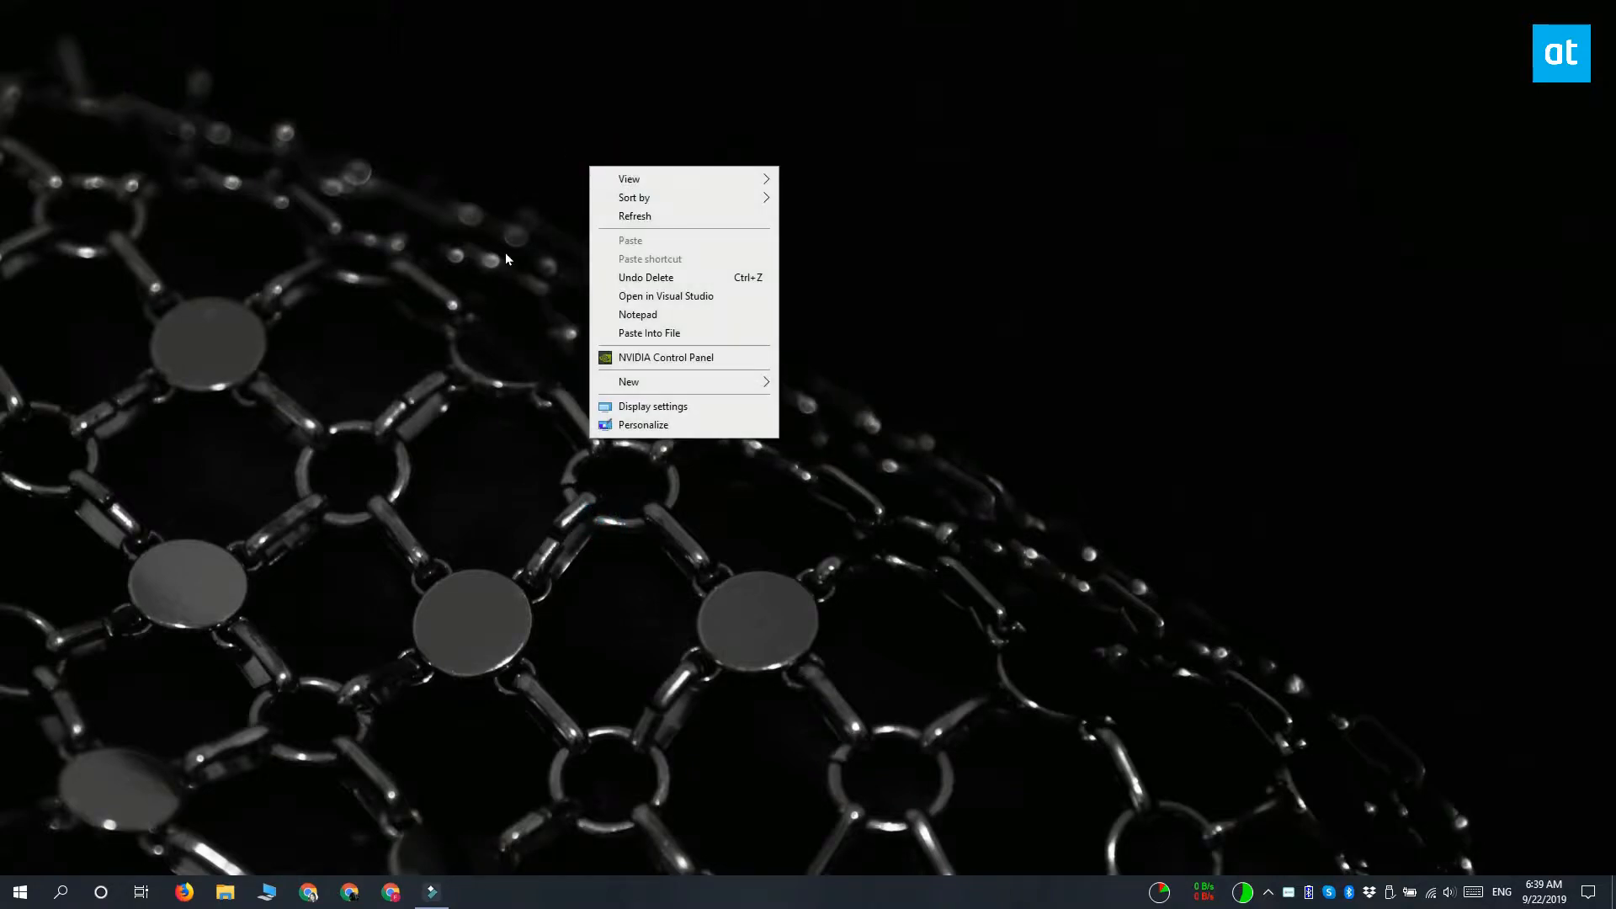
click(506, 252)
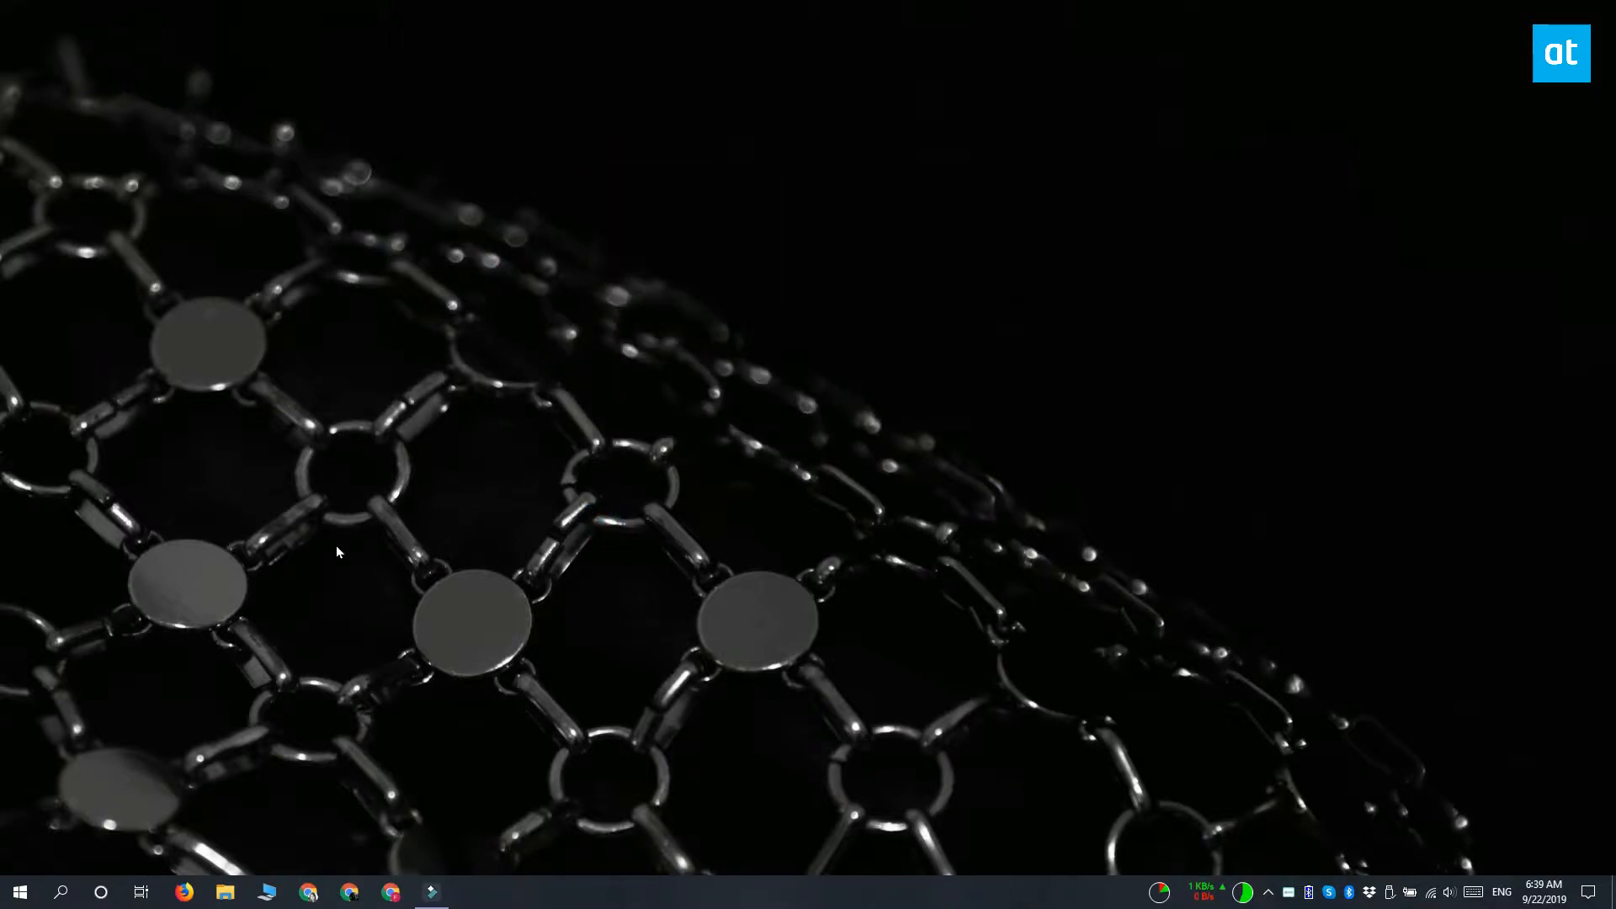
right_click(266, 892)
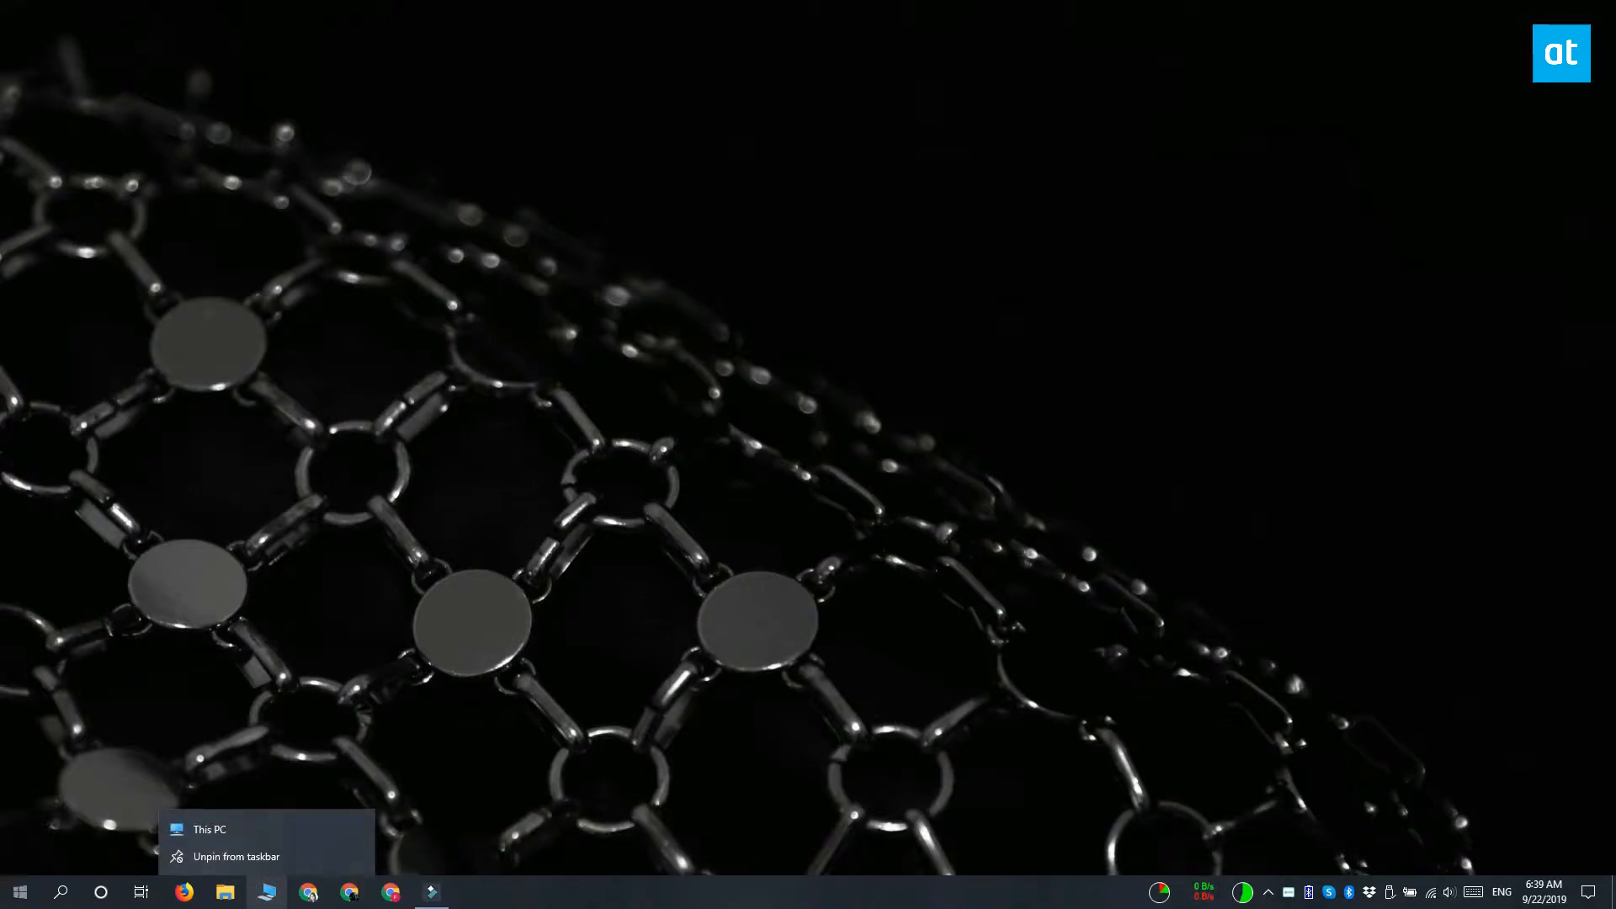
Launch Snip & Sketch from the Start menu
key(super)
key(super)
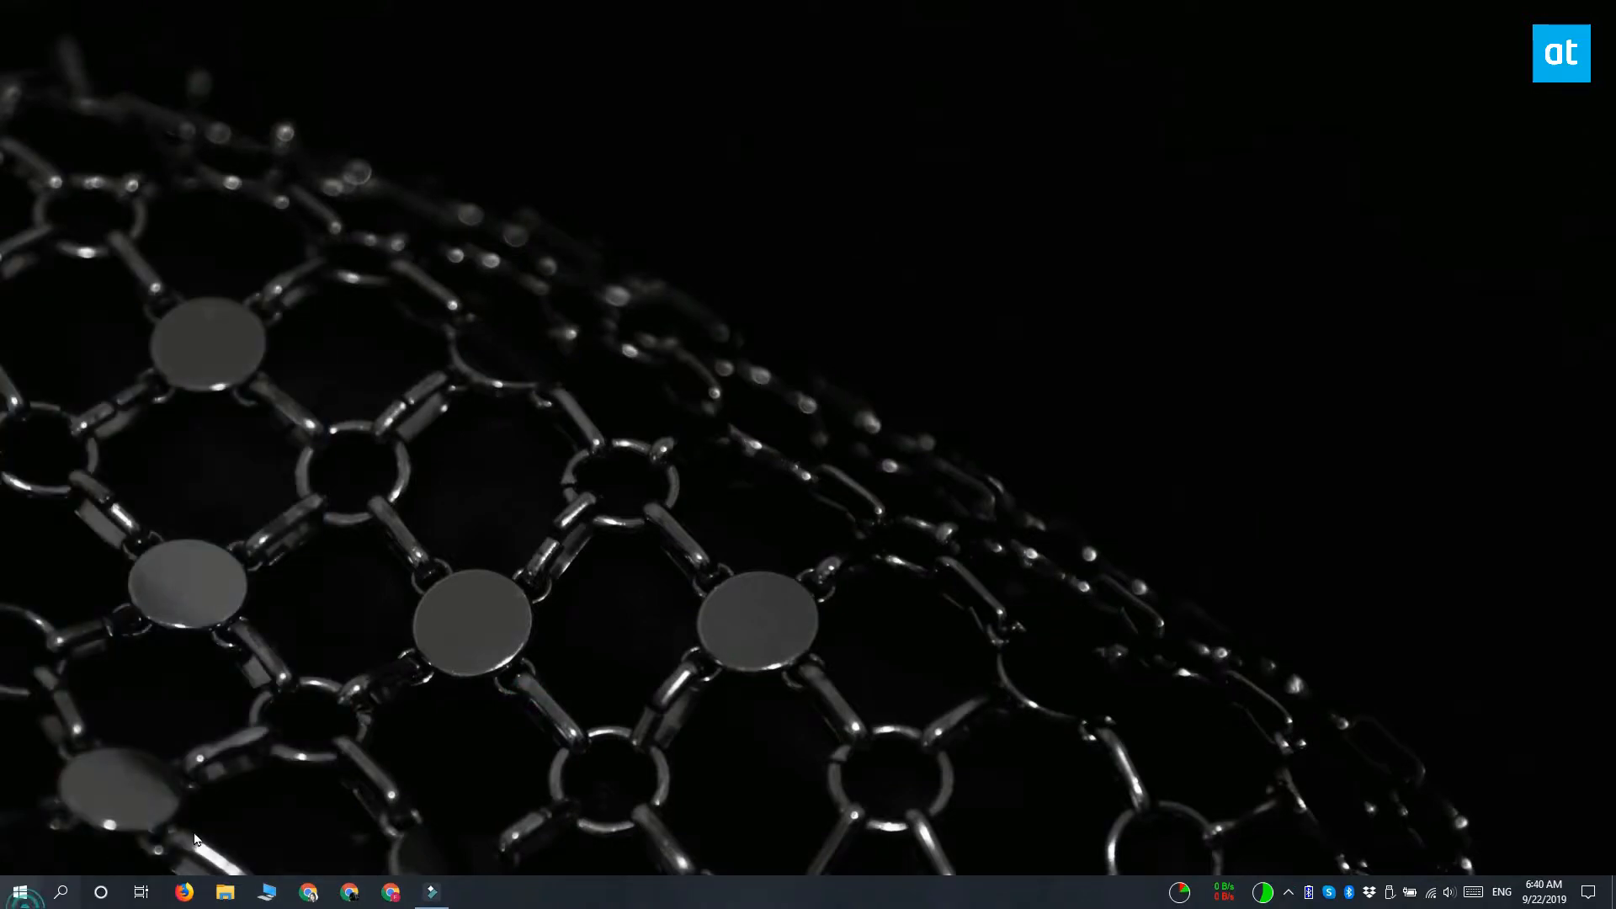
key(super)
click(293, 777)
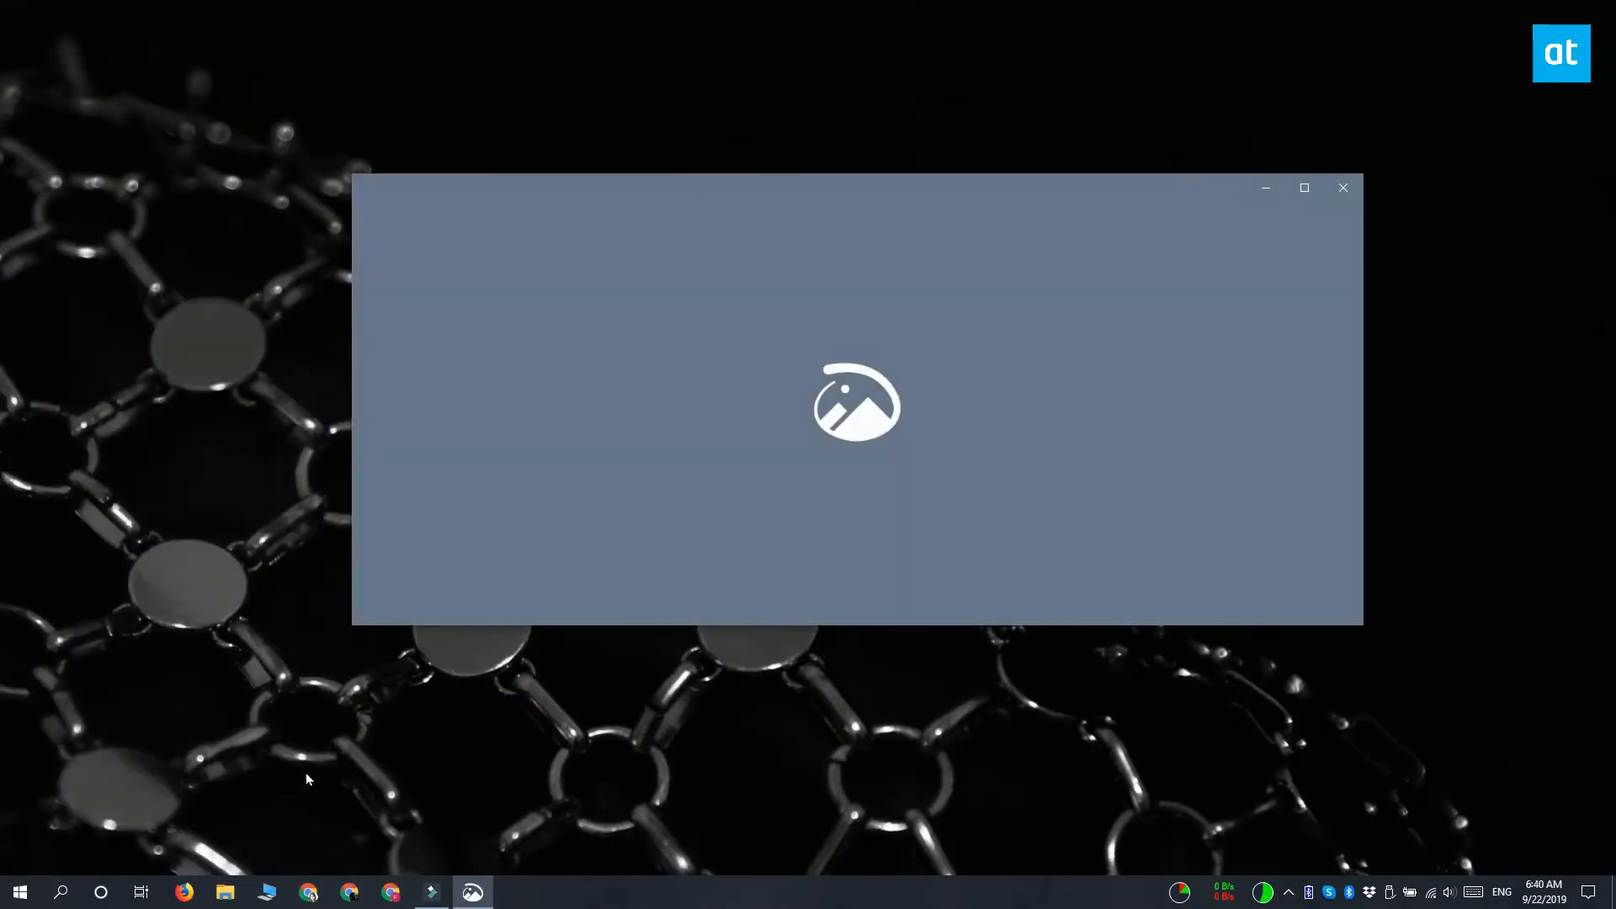
Start a new snip delayed by three seconds from the New dropdown
click(427, 217)
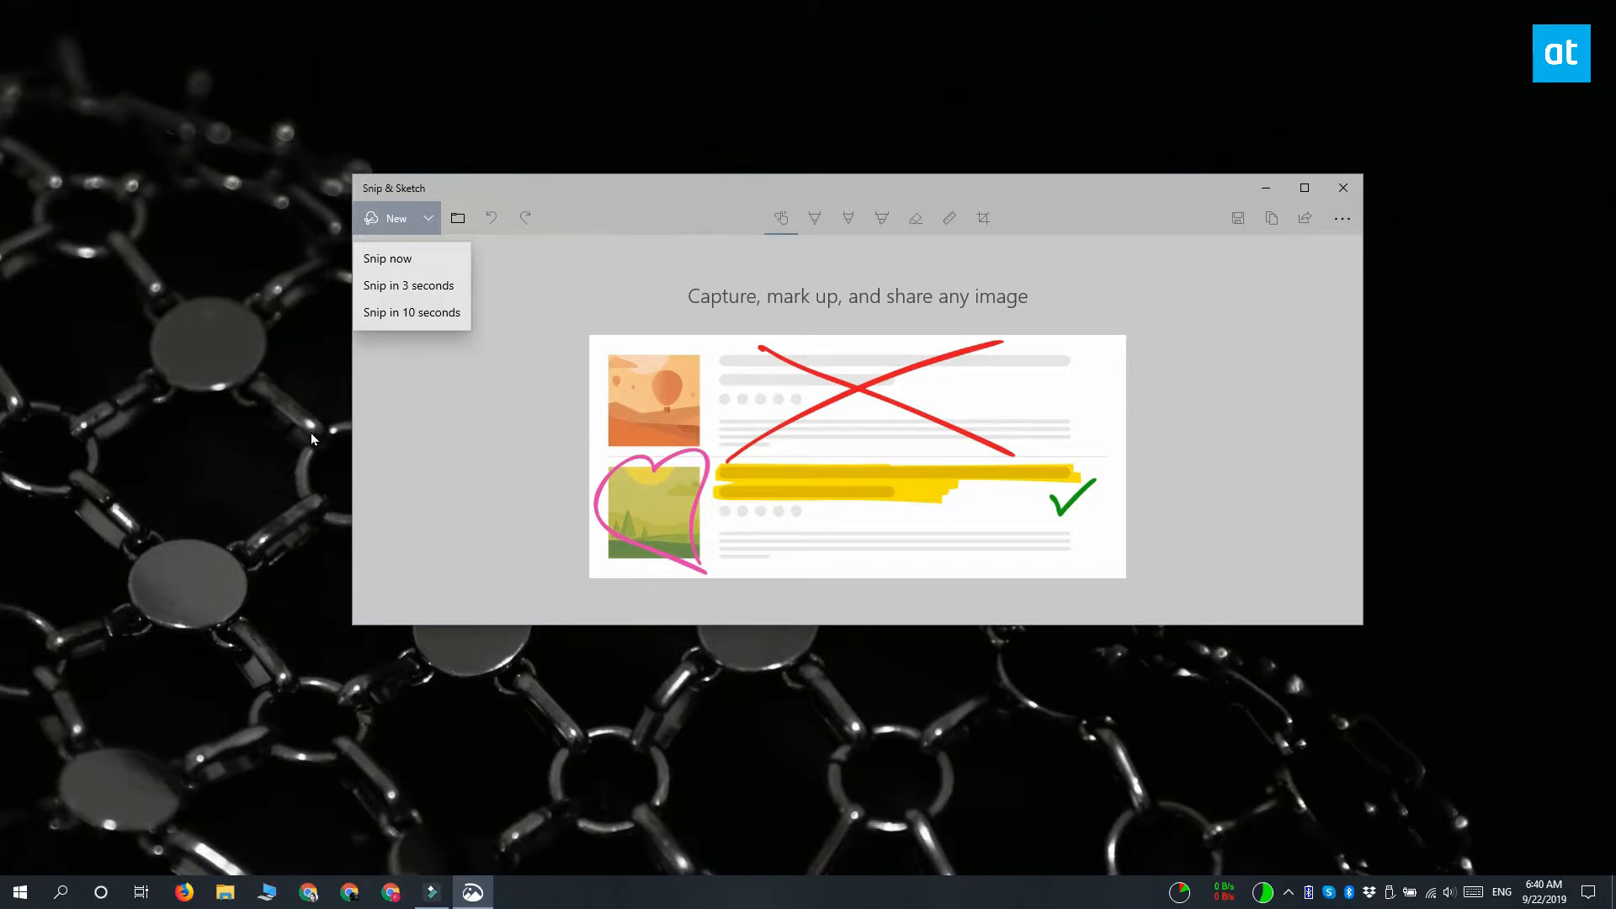
click(453, 292)
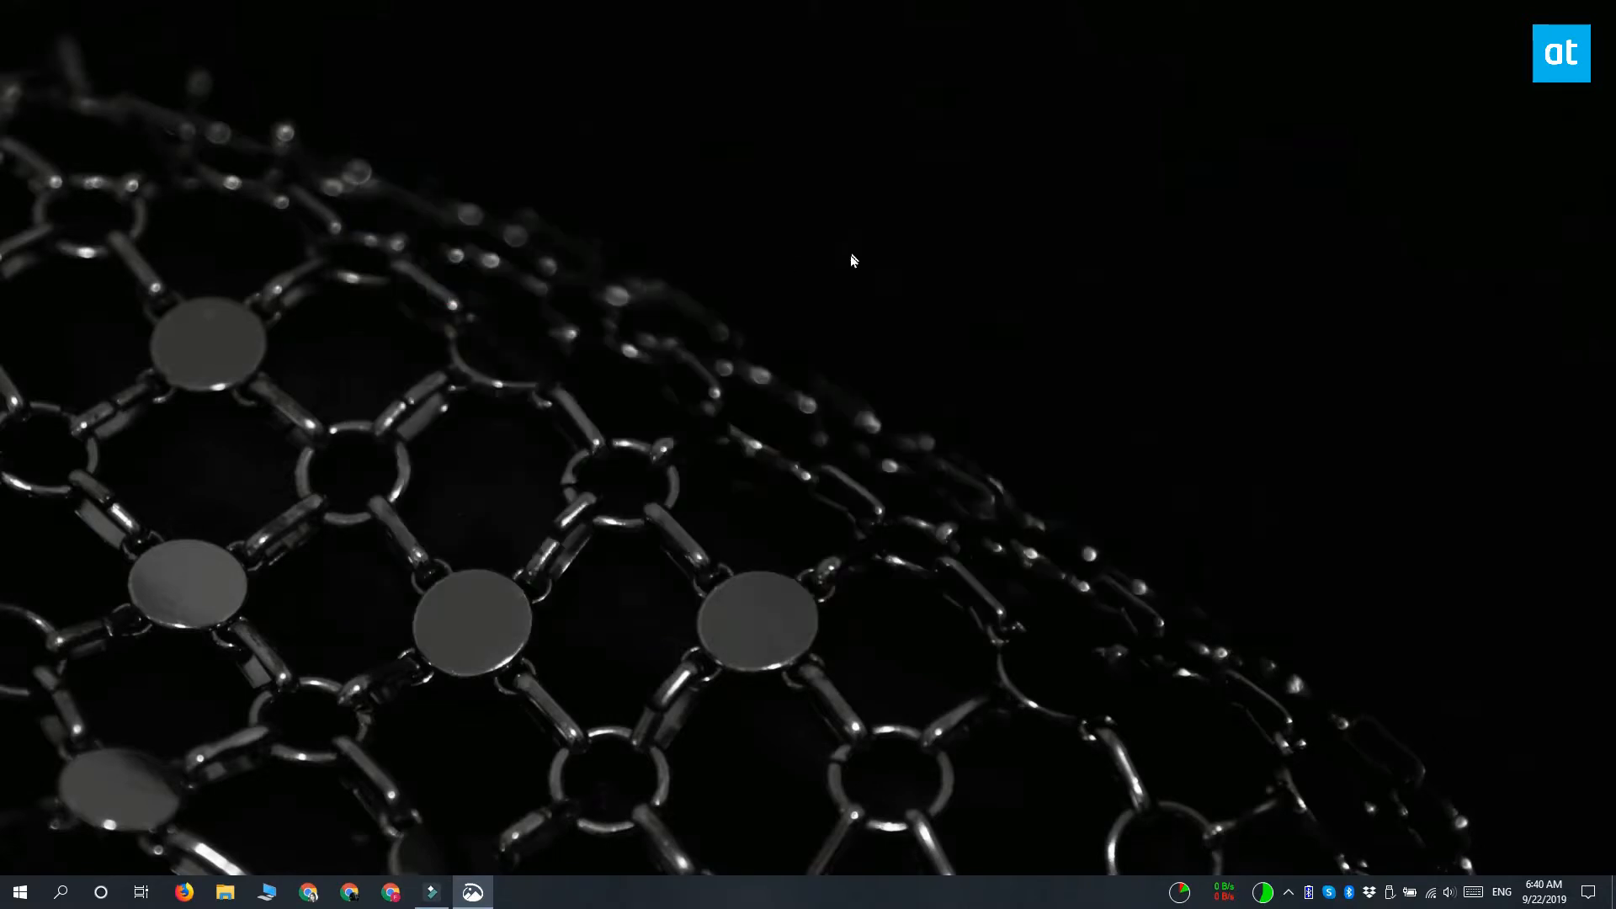
Capture a rectangular snip around the open desktop right-click menu during the delay
right_click(695, 281)
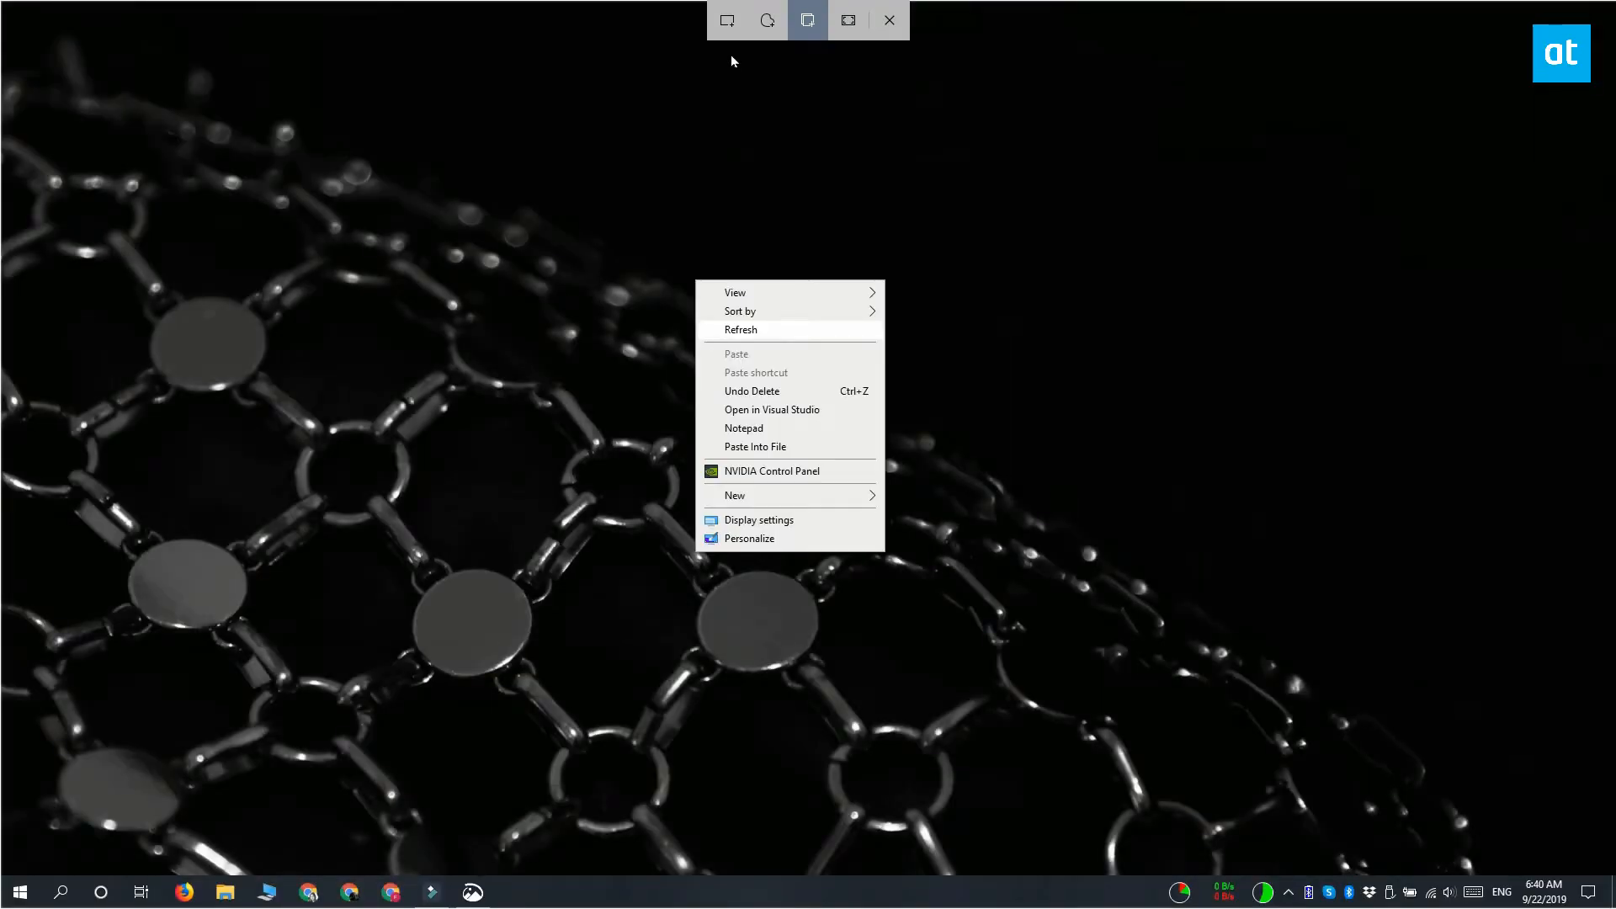
click(728, 20)
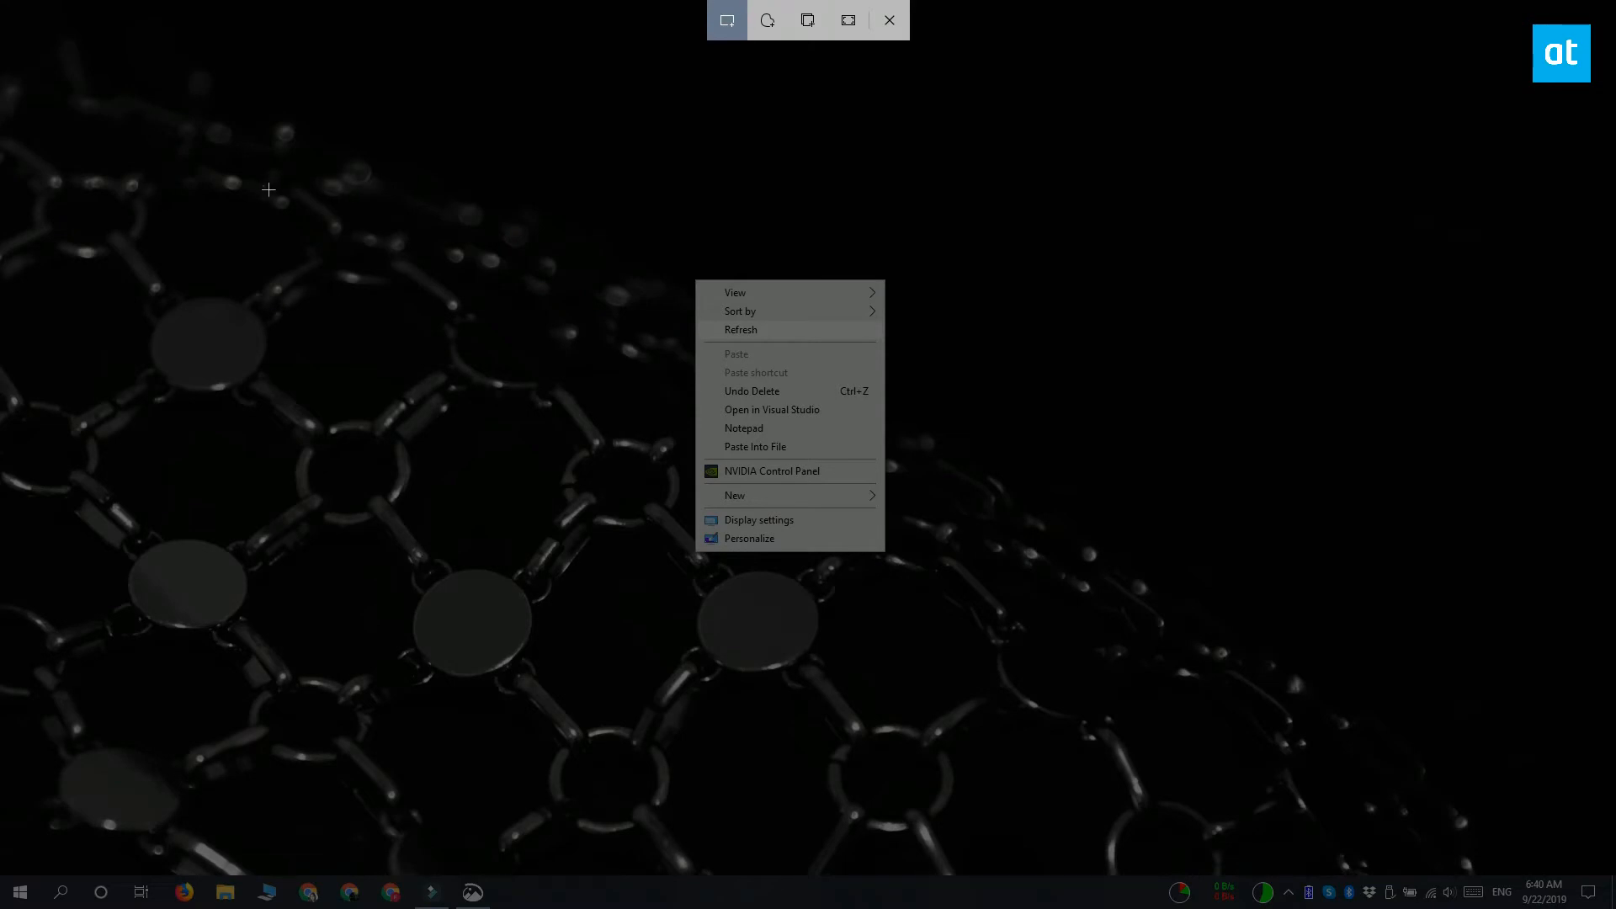
drag(264, 186, 1332, 659)
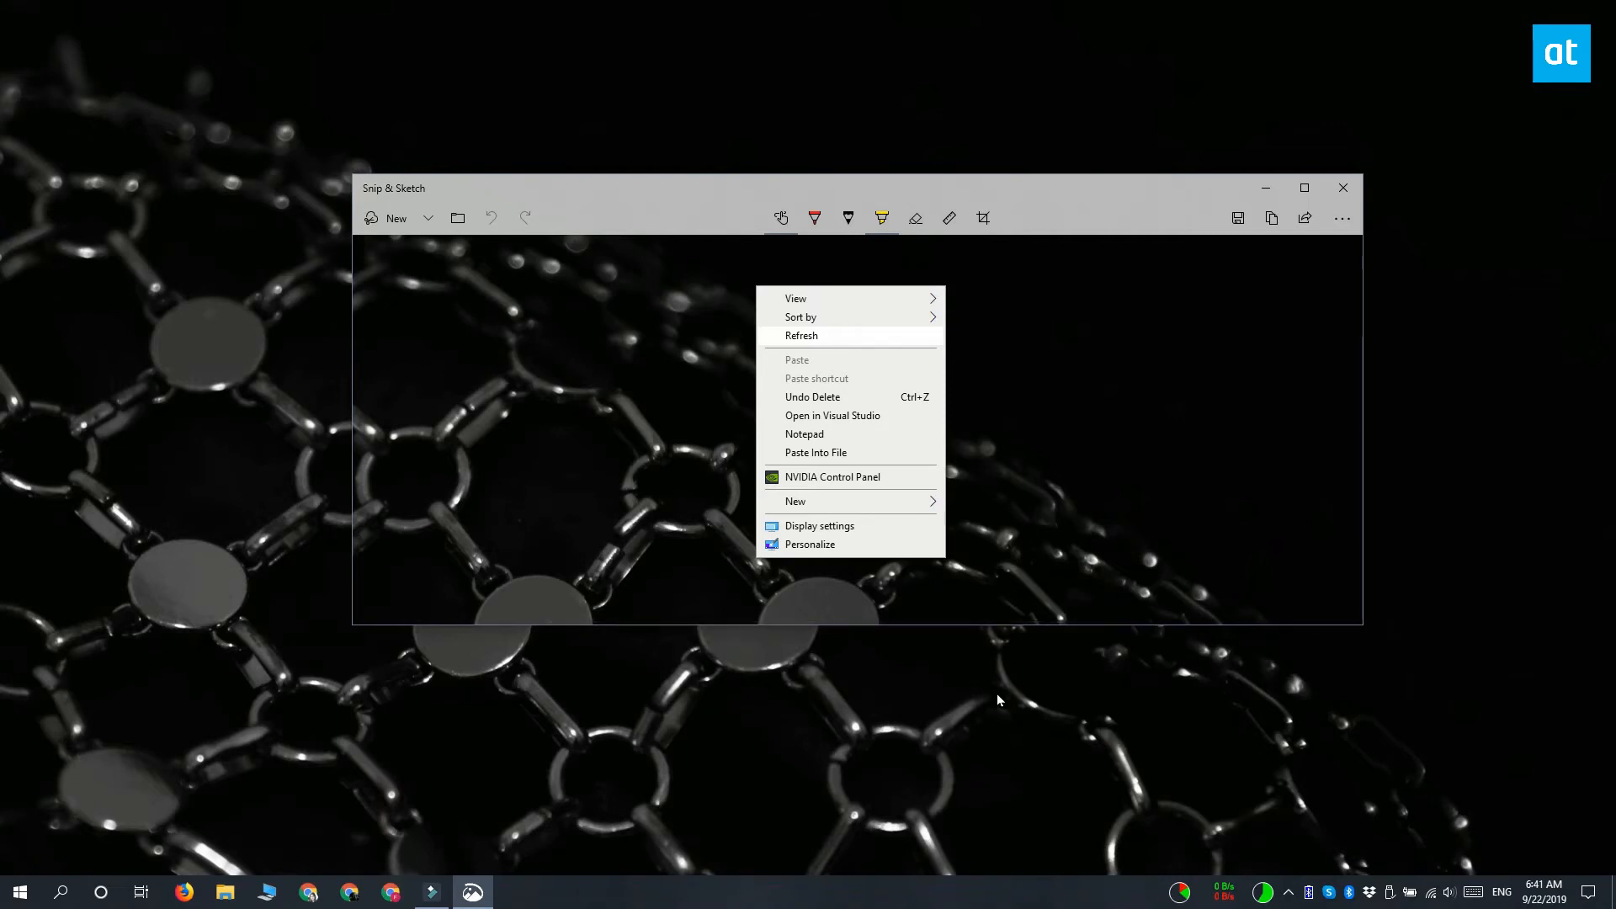
Mark the captured menu with a yellow highlighter zigzag
click(881, 219)
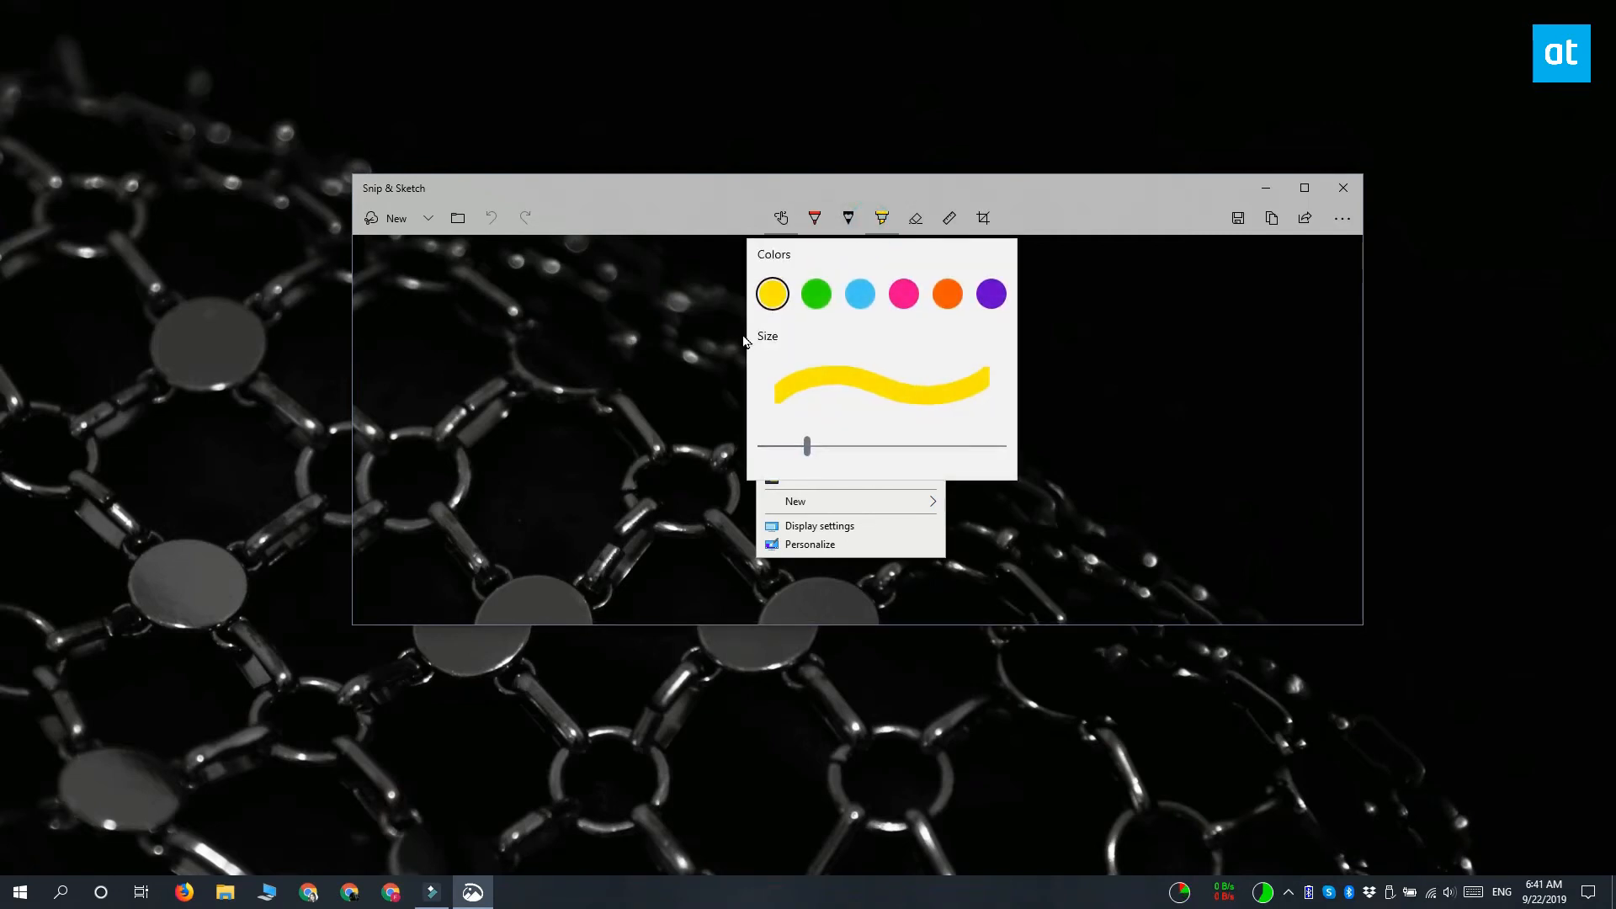
click(882, 219)
click(510, 432)
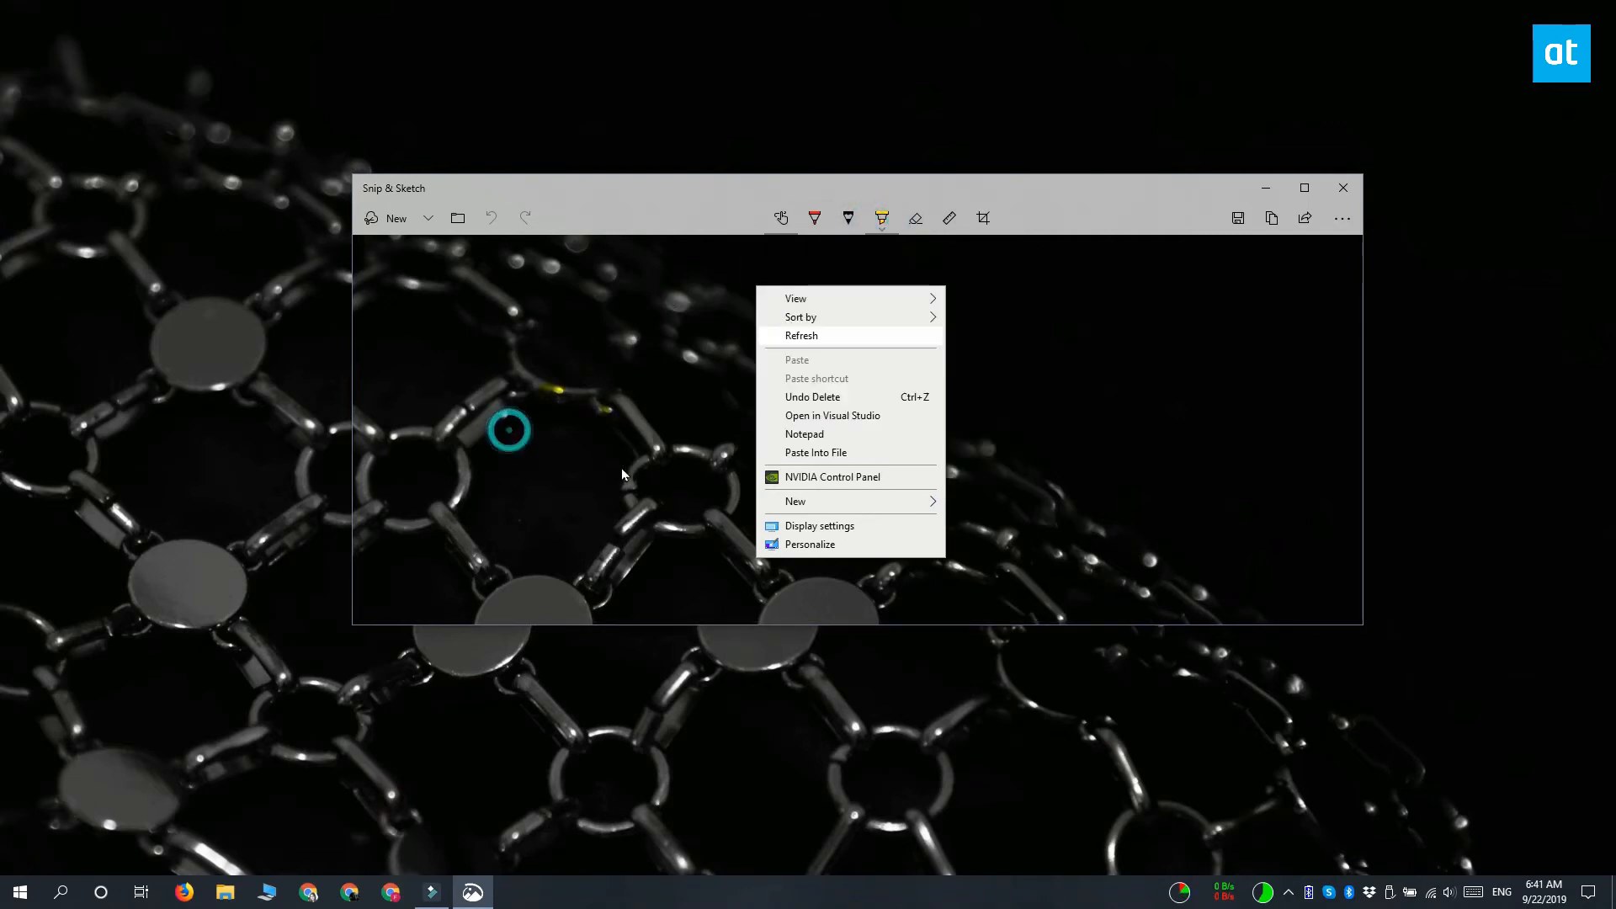
drag(637, 435, 940, 430)
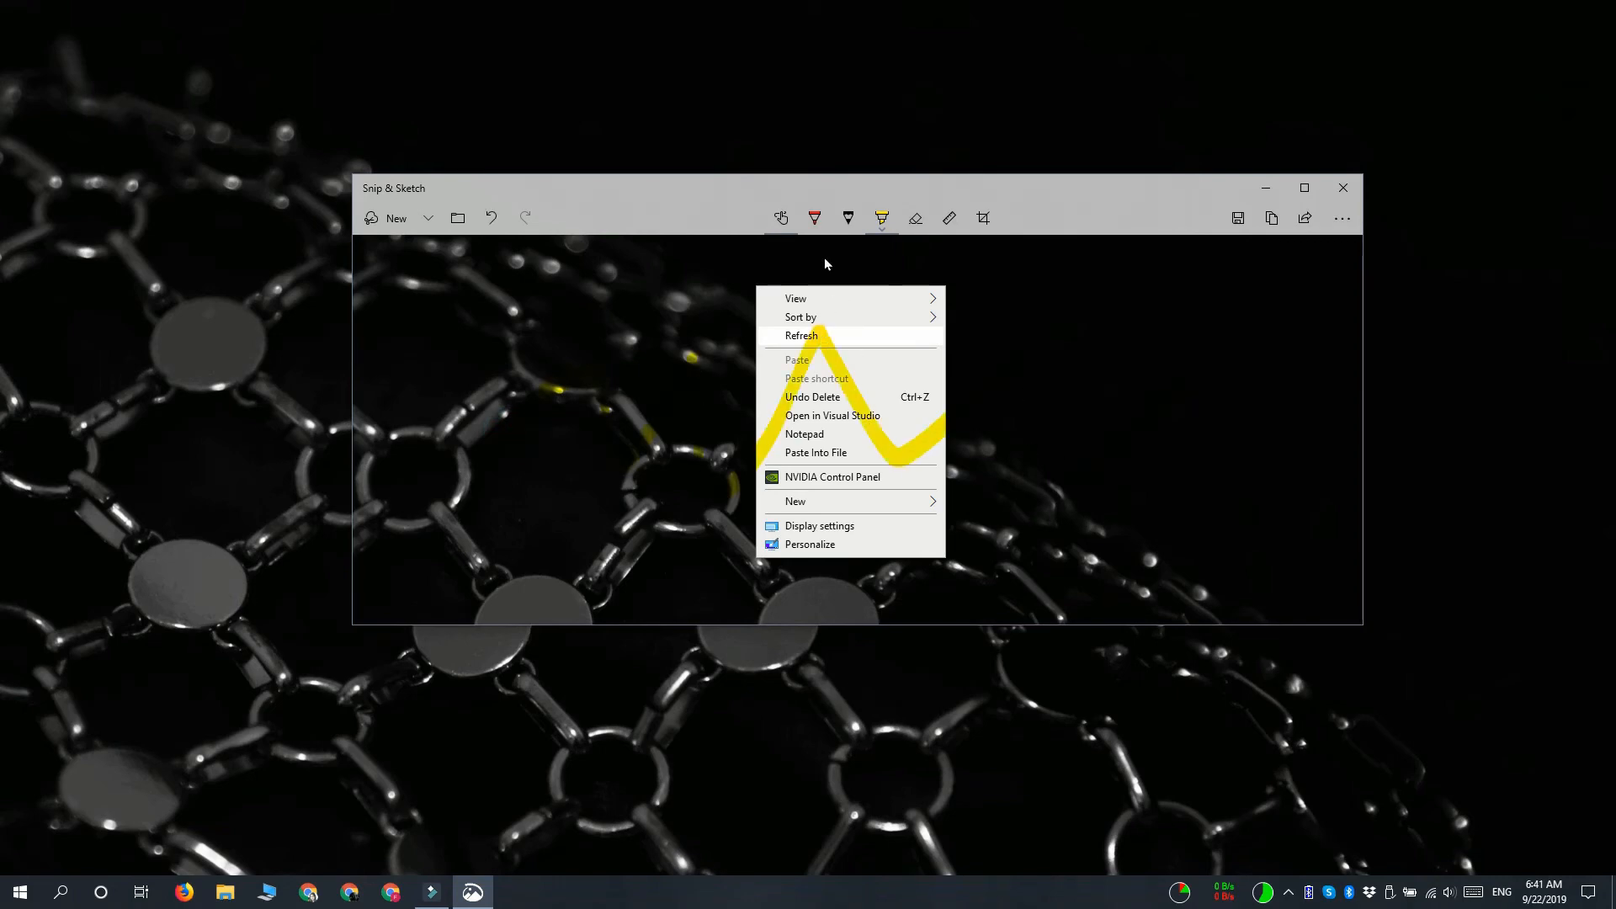
Draw a red ballpoint-pen zigzag across the captured menu
click(814, 218)
drag(737, 307, 1142, 312)
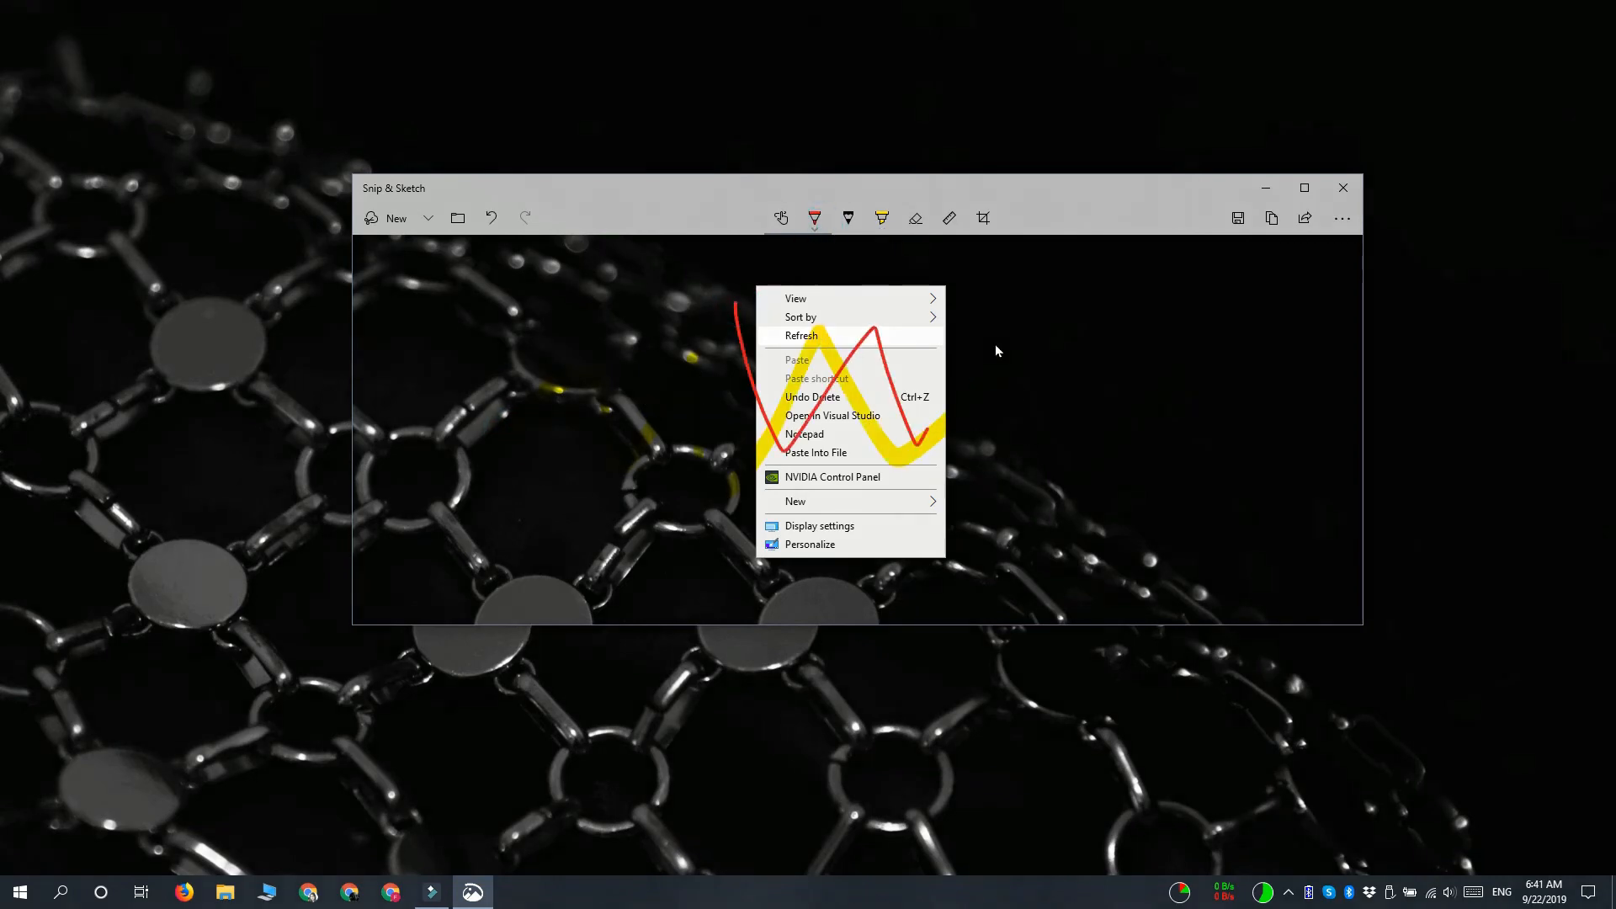